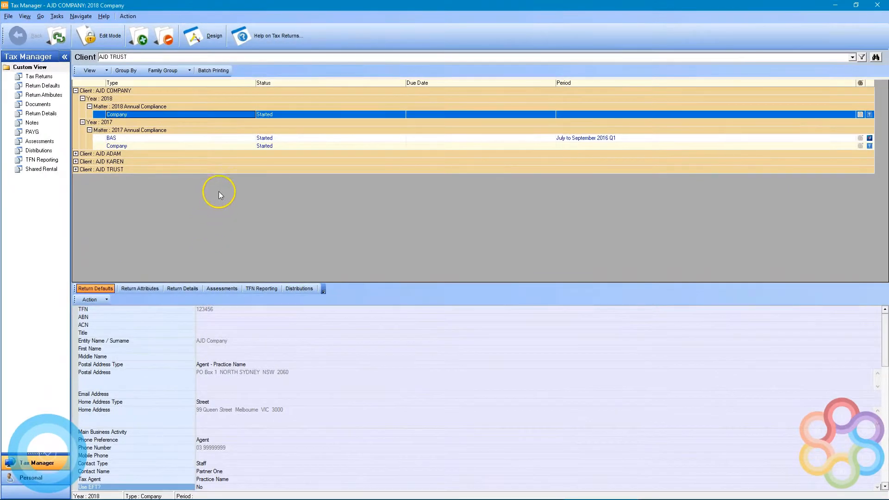
- Open the 2018 company return for AJD Company, viewing its cover details and the list of mandatory fields
{"action": "double_click", "coordinate": [207, 117]}
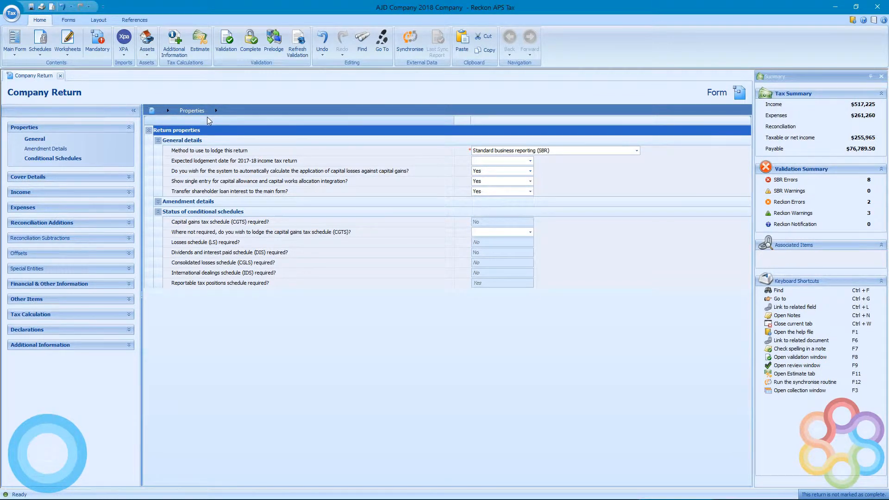
{"action": "left_click", "coordinate": [132, 177]}
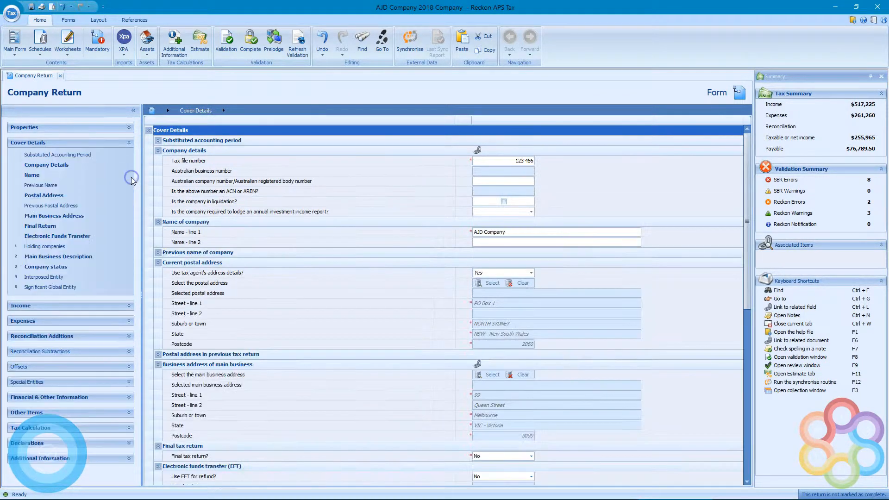
{"action": "left_click", "coordinate": [97, 43]}
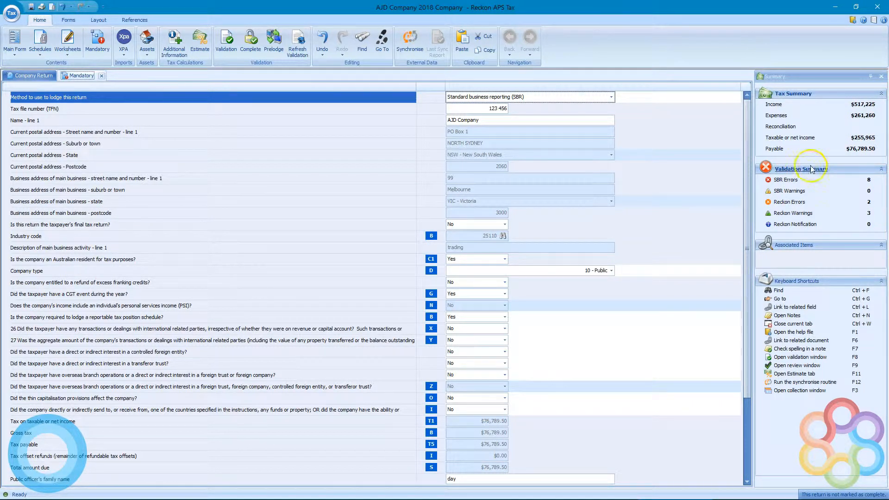
- Open the return's validation list and bring up the tax file number field linked to the CTR8.TFNAlgorithm error
{"action": "left_click", "coordinate": [229, 39]}
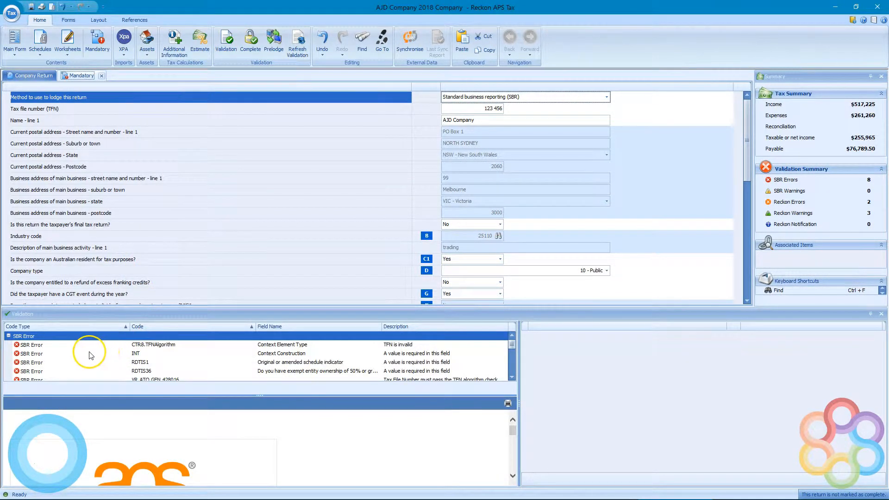
{"action": "left_click", "coordinate": [153, 346]}
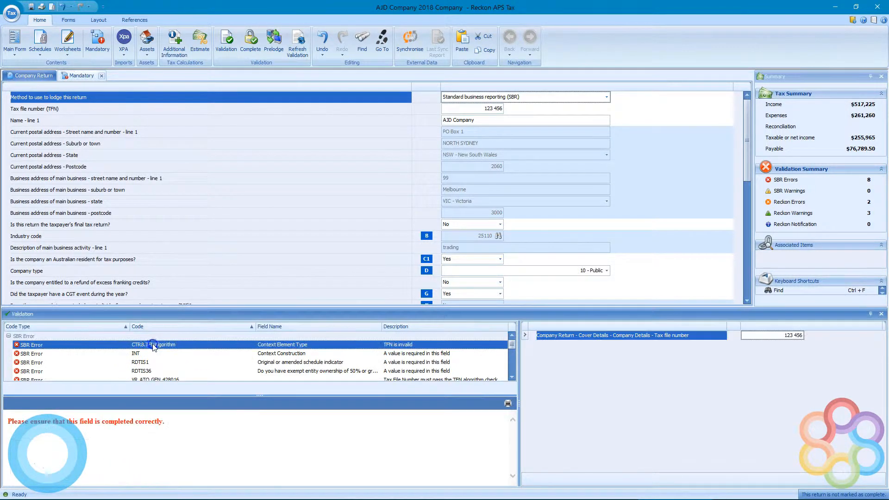
{"action": "left_click", "coordinate": [771, 334]}
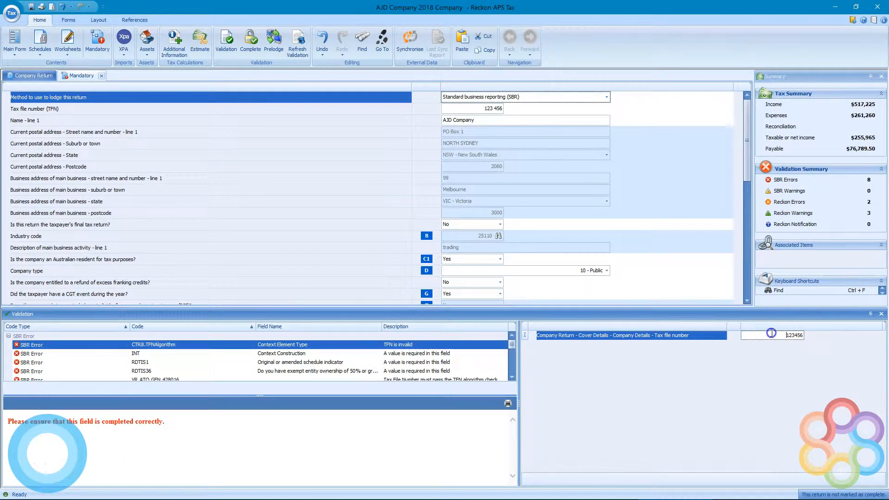
- Resolve the RDTIS1 error by setting the Research and Development Tax Incentive schedule indicator to O - Original
{"action": "left_click", "coordinate": [278, 362]}
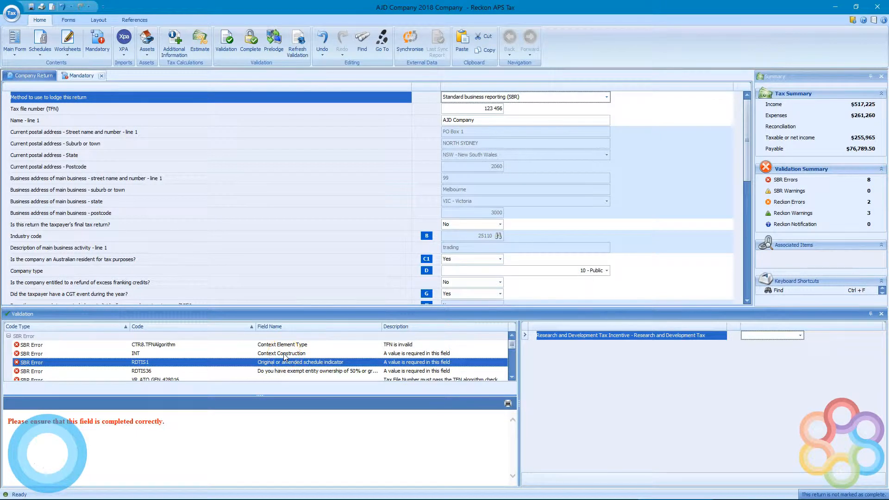
{"action": "left_click", "coordinate": [526, 335]}
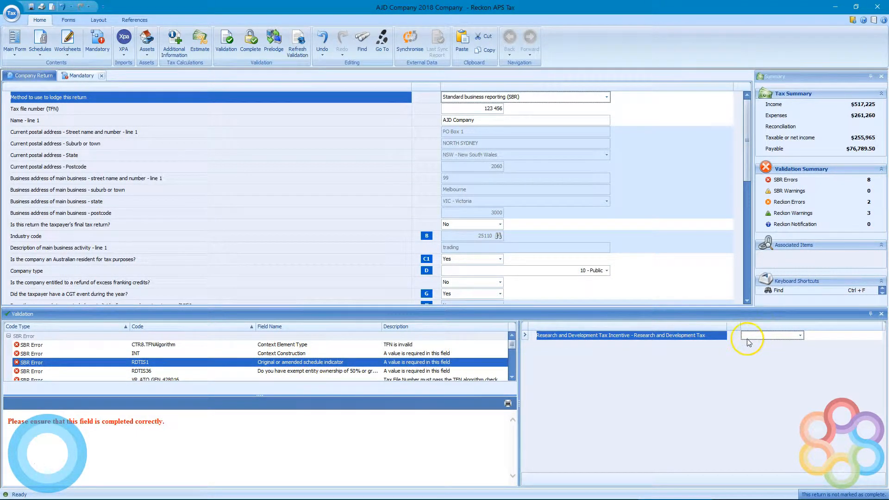
{"action": "left_click", "coordinate": [687, 337]}
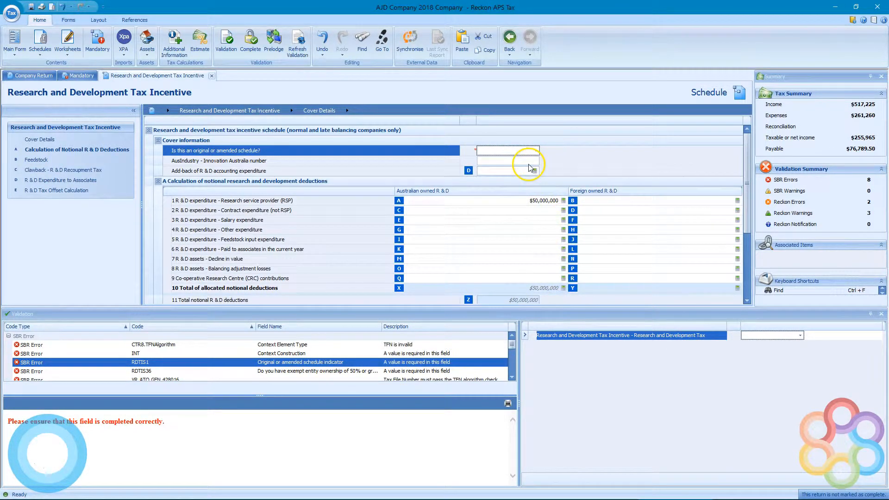
{"action": "left_click", "coordinate": [800, 335]}
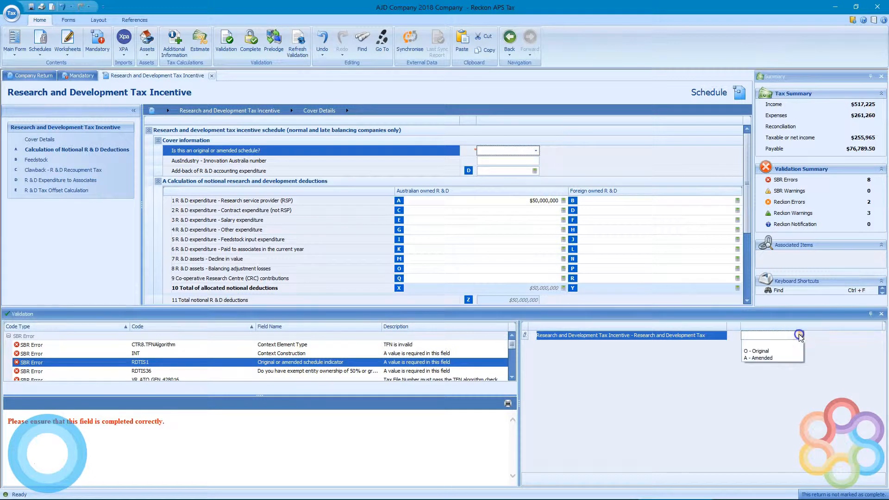
{"action": "left_click", "coordinate": [761, 351]}
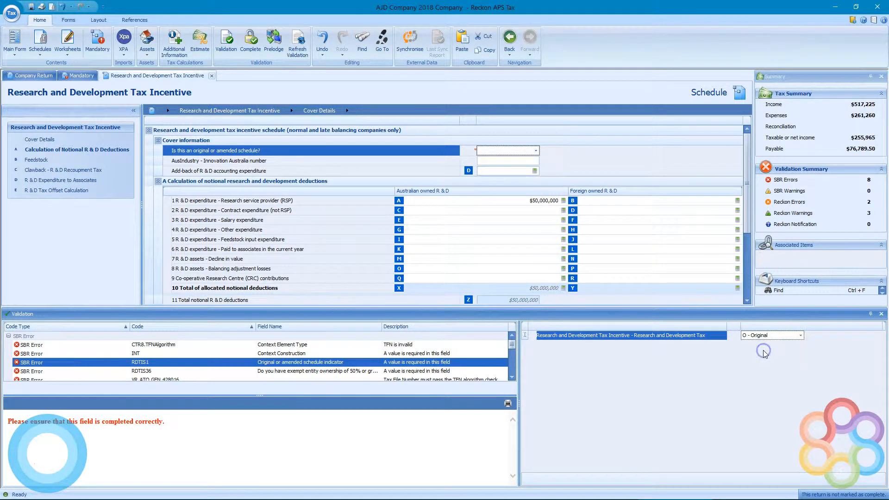
- Check the INT error's linked field and answer Yes to the RDTIS36 exempt entity ownership question
{"action": "left_click", "coordinate": [310, 353]}
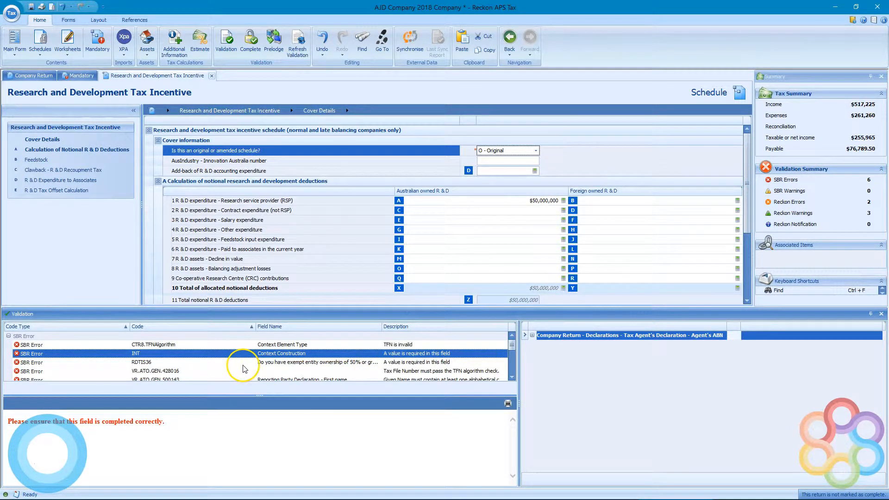
{"action": "left_click", "coordinate": [533, 335]}
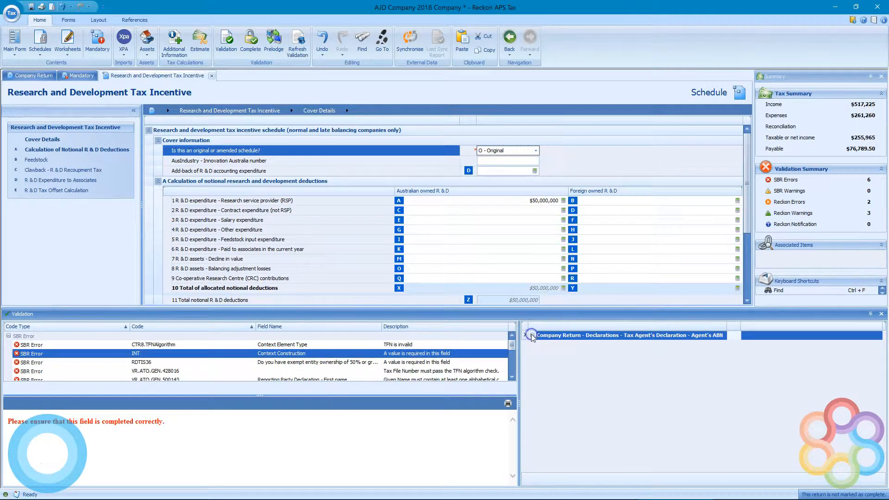
{"action": "left_click", "coordinate": [361, 362]}
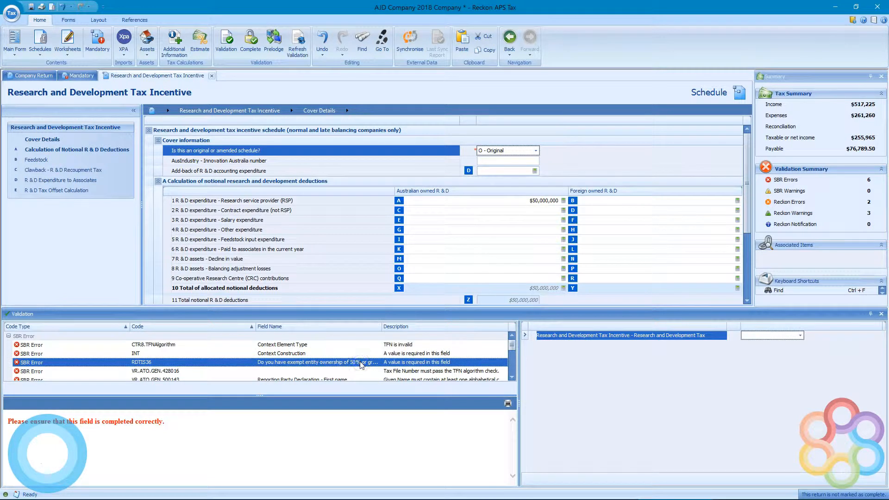
{"action": "left_click", "coordinate": [799, 336]}
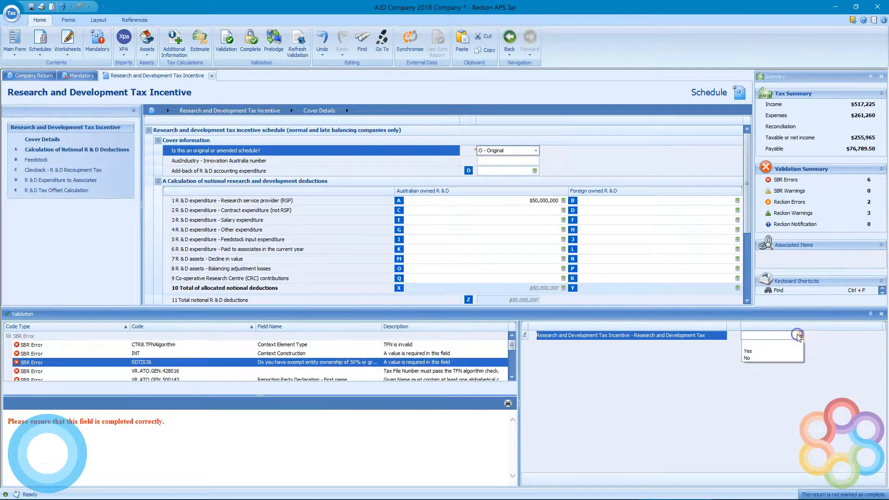
{"action": "left_click", "coordinate": [763, 351]}
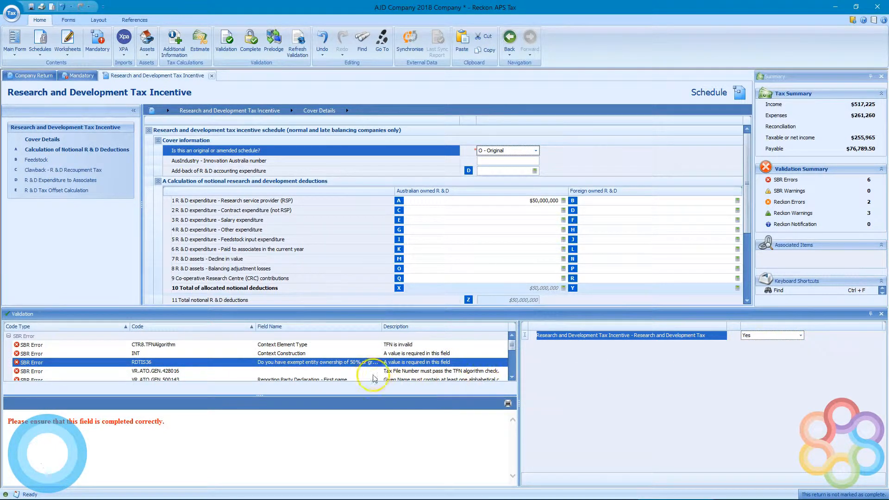
- Enlarge the error list and enter the public officer's first name for the VR.ATO.GEN.500143 error
{"action": "left_click", "coordinate": [354, 353]}
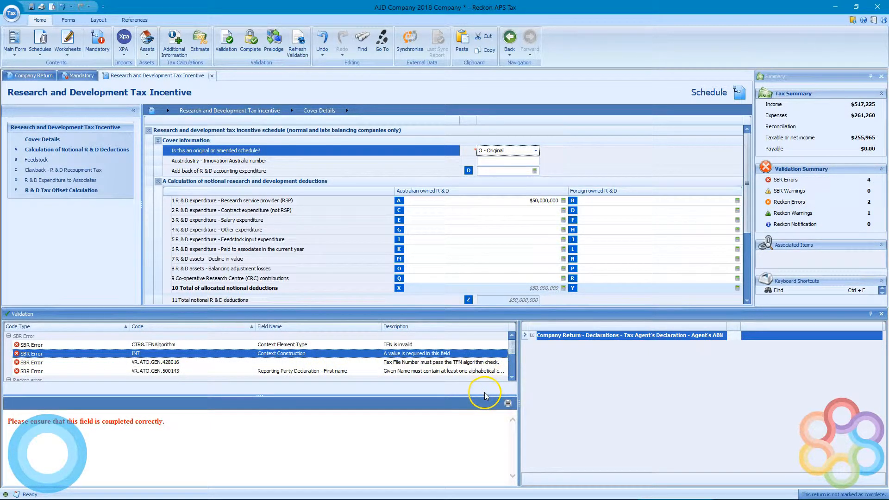
{"action": "mouse_move", "coordinate": [477, 396]}
{"action": "left_mouse_down"}
{"action": "mouse_move", "coordinate": [479, 439]}
{"action": "mouse_move", "coordinate": [481, 405]}
{"action": "left_mouse_up"}
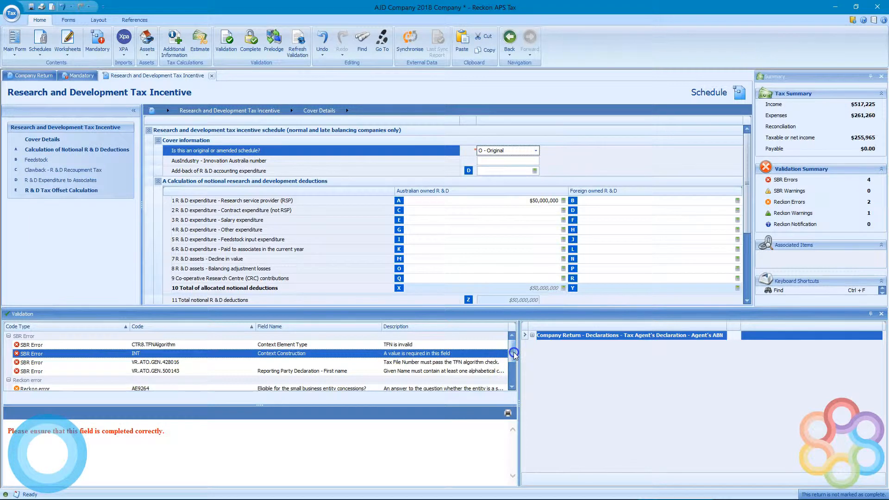
{"action": "left_click_drag", "start_coordinate": [514, 354], "coordinate": [515, 363]}
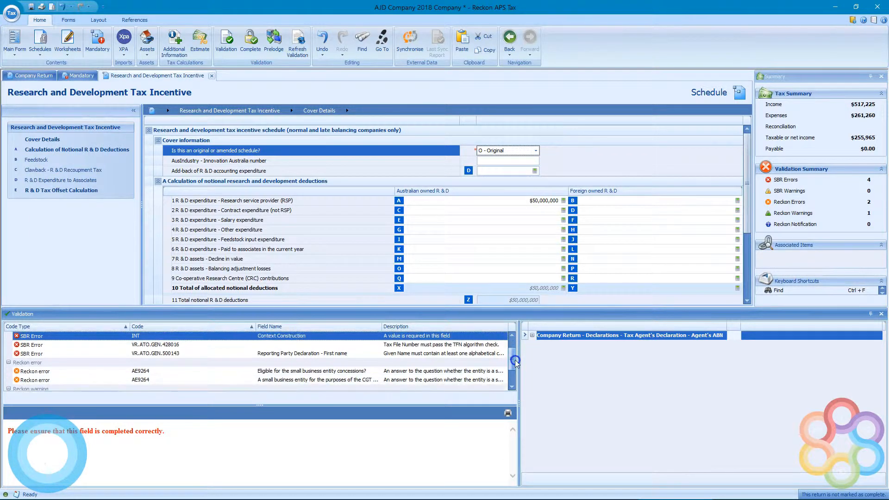
{"action": "left_click", "coordinate": [452, 354]}
{"action": "left_click", "coordinate": [754, 334]}
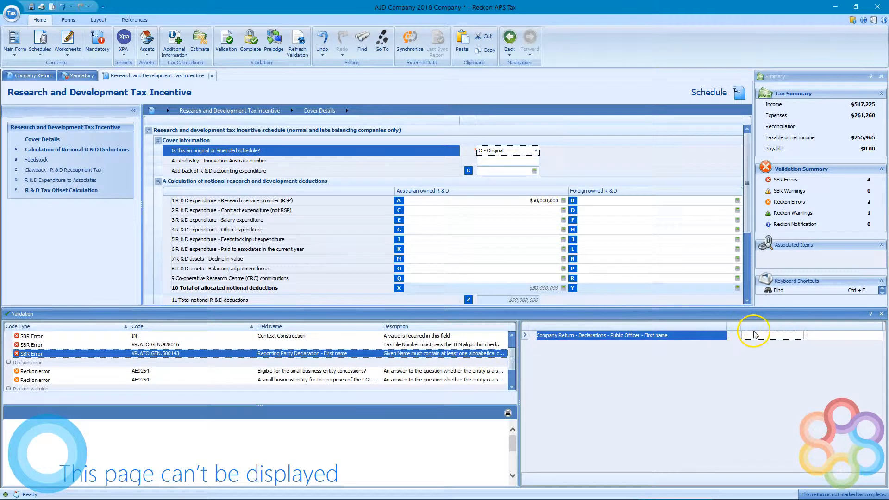
{"action": "left_click", "coordinate": [755, 333]}
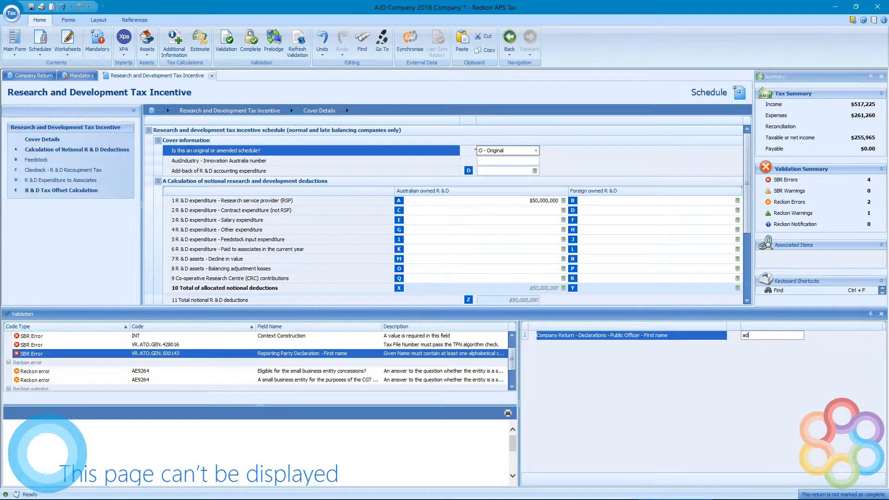
- Answer Yes to the AE9264 question on eligibility for the small business entity concessions
{"action": "left_click", "coordinate": [226, 344]}
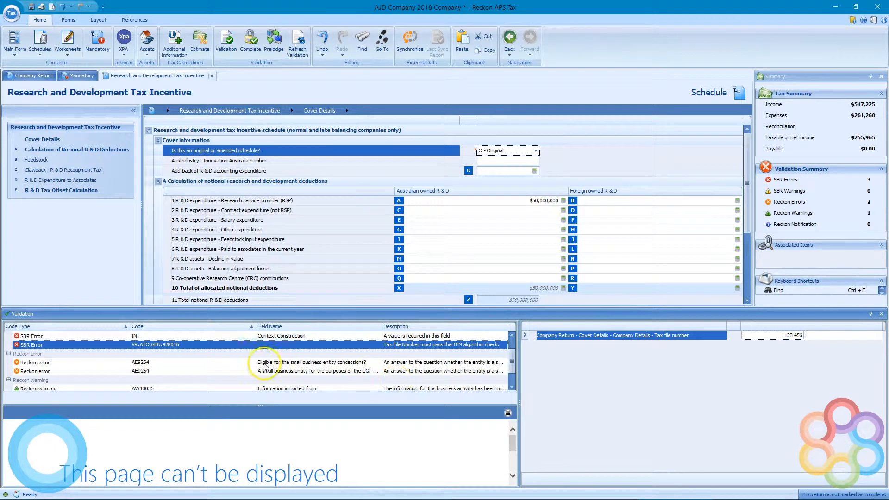
{"action": "left_click", "coordinate": [192, 365]}
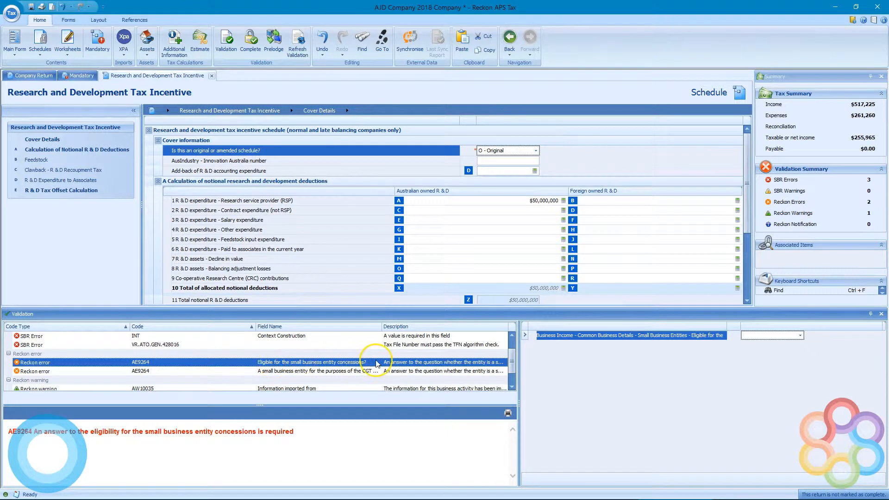
{"action": "left_click", "coordinate": [800, 335]}
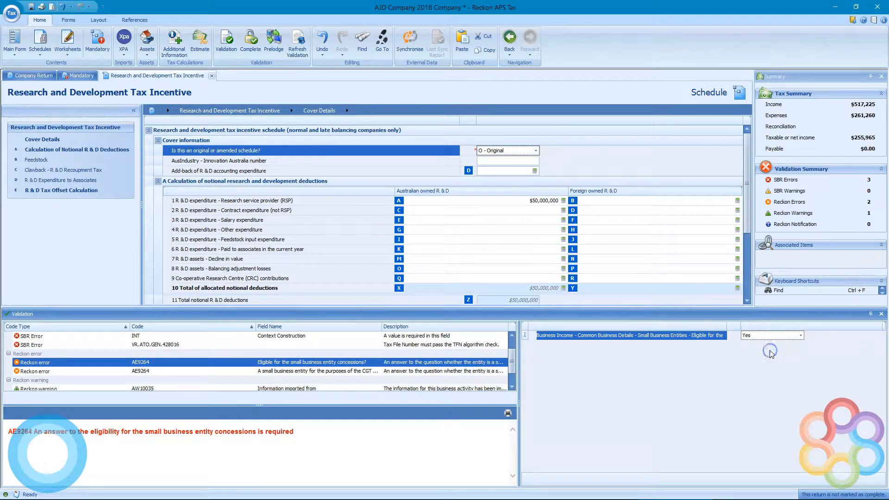
- Review the AE9265 trading stock error's linked fields and set eligibility for the small business entity concessions to No
{"action": "left_click", "coordinate": [303, 373]}
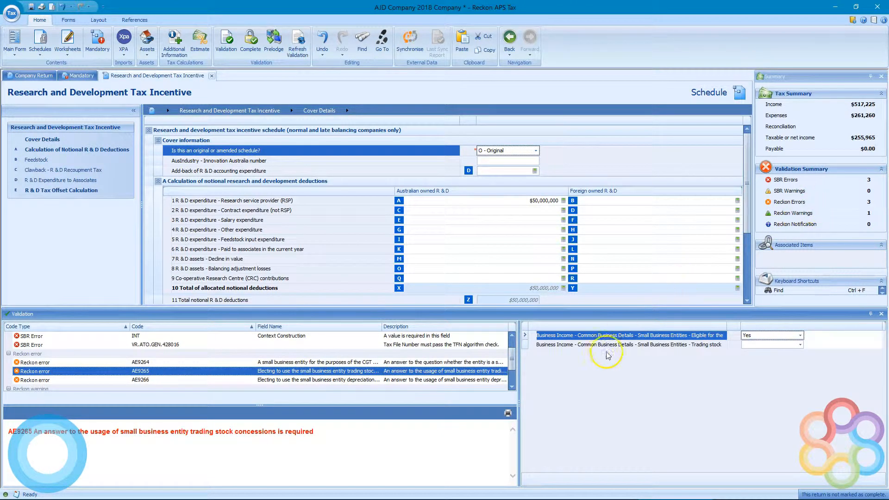
{"action": "left_click", "coordinate": [799, 345]}
{"action": "left_click", "coordinate": [798, 345]}
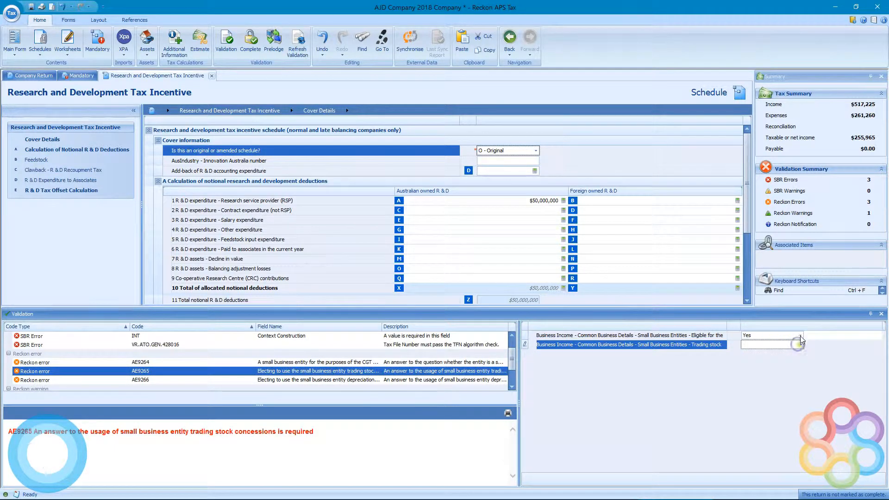
{"action": "left_click", "coordinate": [800, 335]}
{"action": "left_click", "coordinate": [766, 358]}
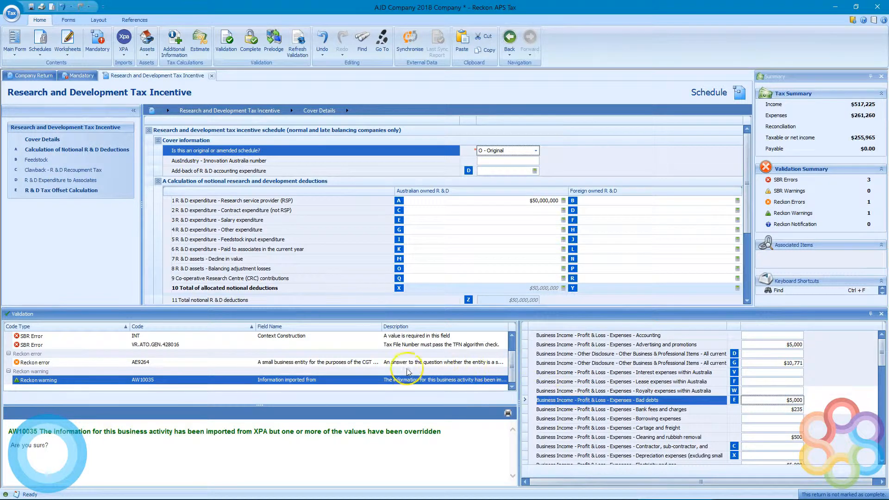
- Resolve the remaining AE9264 error by answering Yes to the small business entity question for CGT purposes
{"action": "left_click", "coordinate": [173, 363]}
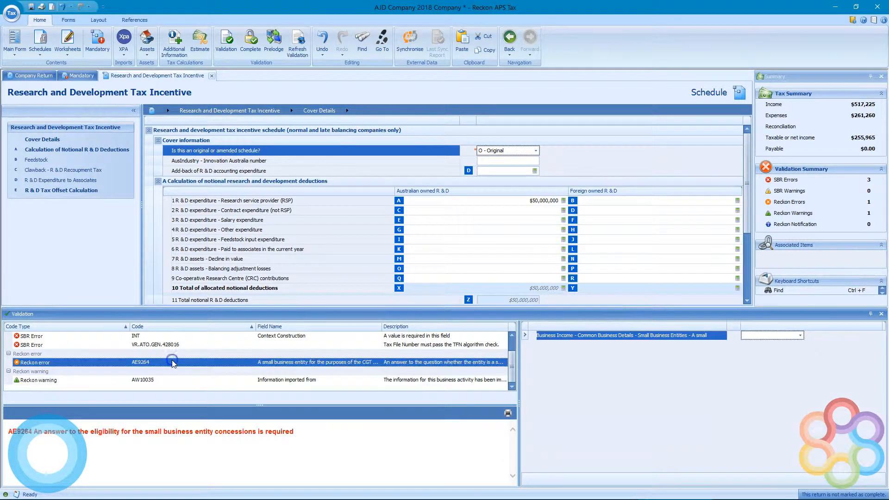
{"action": "left_click", "coordinate": [800, 335]}
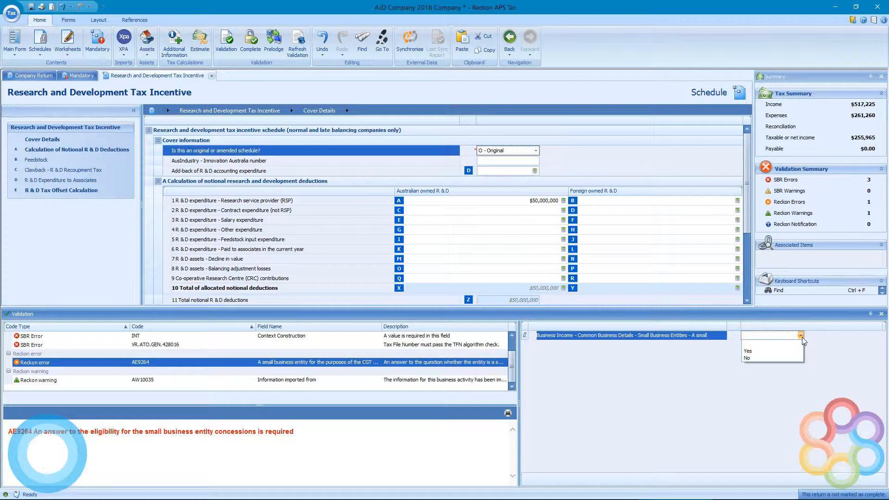
{"action": "left_click", "coordinate": [768, 351]}
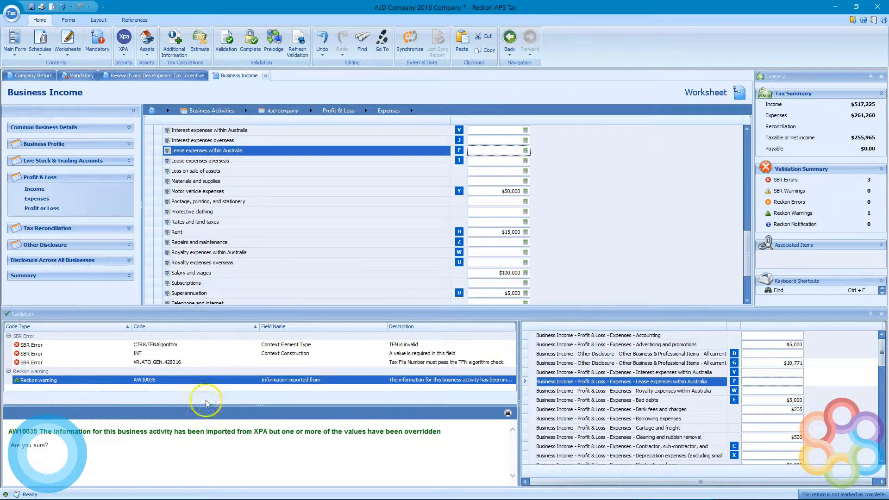
- Examine the AW10035 warning about overridden XPA values, its linked lease expenses field, and the CTR8.TFNAlgorithm error
{"action": "left_click_drag", "start_coordinate": [10, 427], "coordinate": [456, 445]}
{"action": "left_click", "coordinate": [444, 455]}
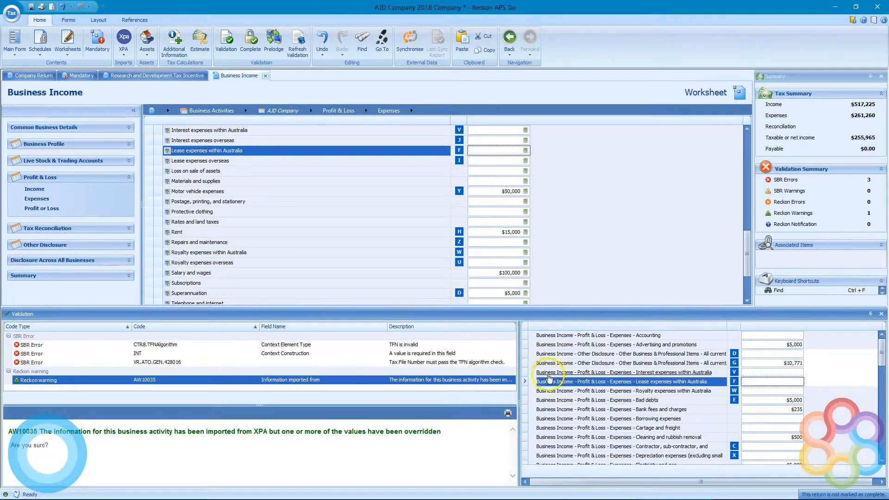
{"action": "left_click", "coordinate": [573, 382]}
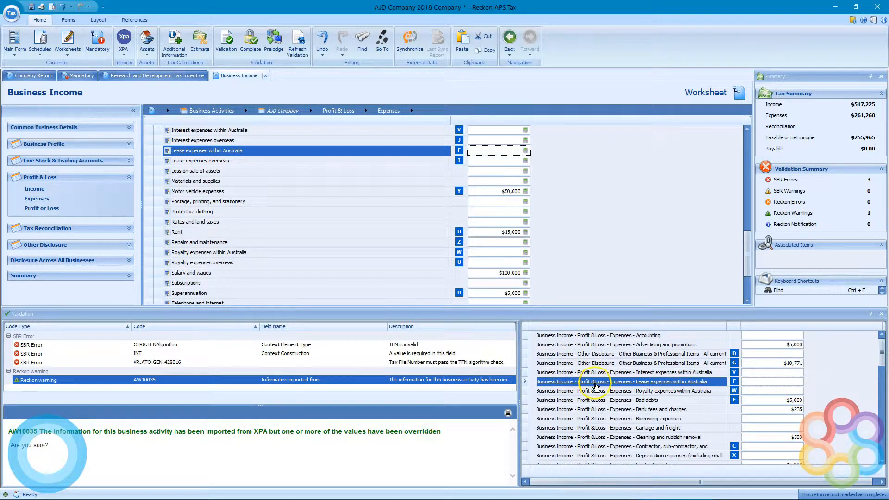
{"action": "left_click", "coordinate": [260, 346]}
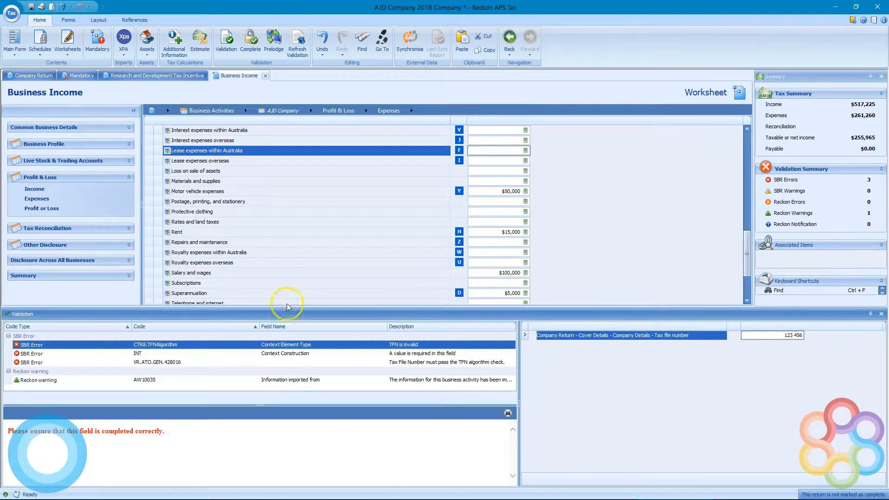
- Close the validation list and save the company return
{"action": "left_click", "coordinate": [881, 313]}
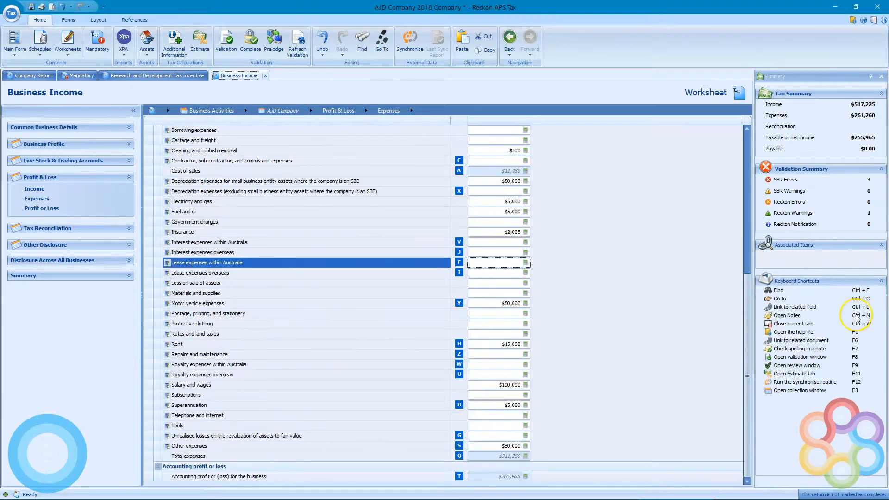
{"action": "key", "text": "ctrl+s"}
{"action": "key", "text": "alt"}
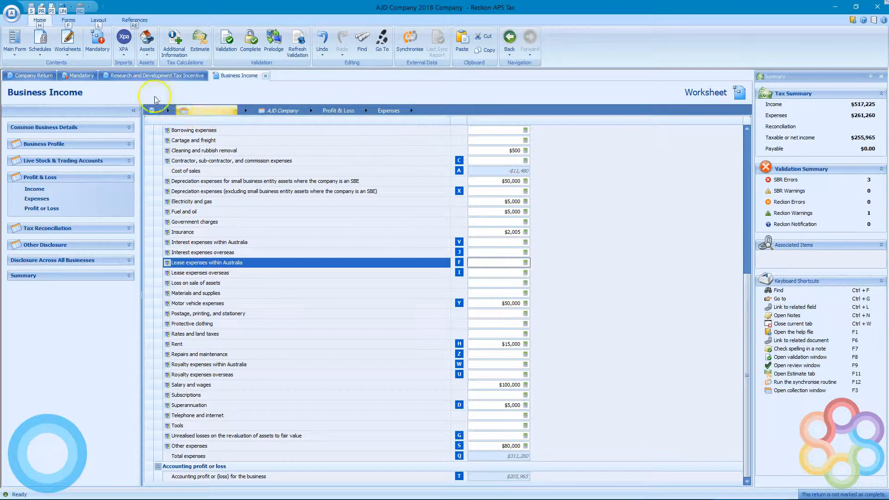
- Display the validation list through the show/hide options and hide it again
{"action": "left_click", "coordinate": [70, 20]}
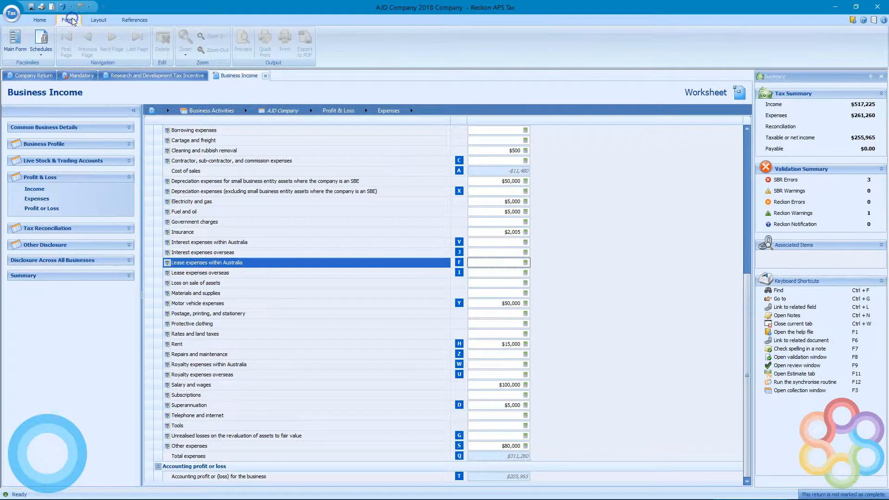
{"action": "left_click", "coordinate": [107, 23]}
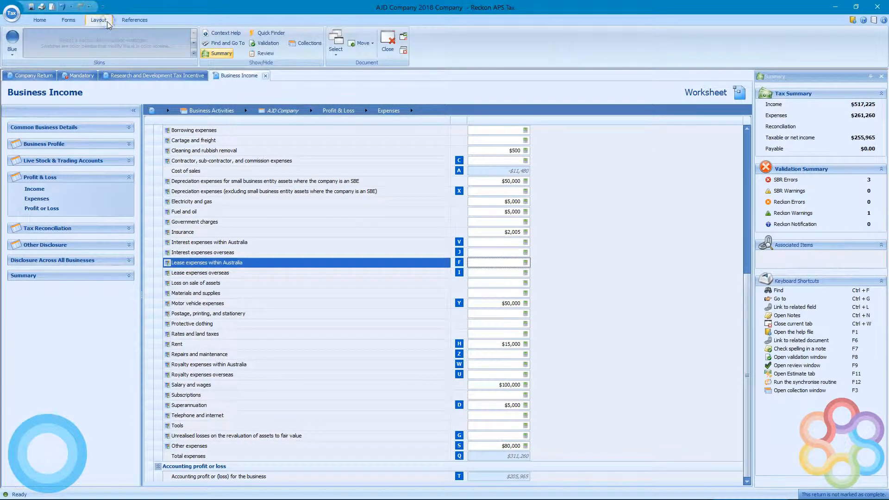
{"action": "left_click", "coordinate": [268, 44]}
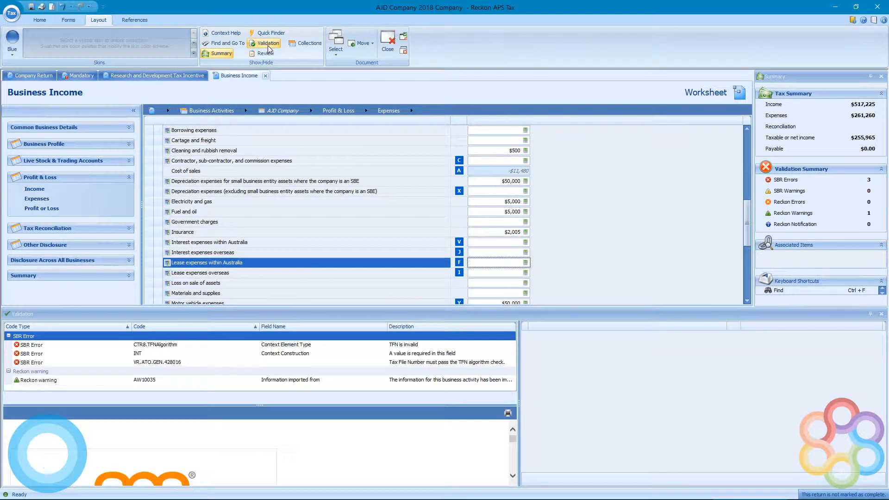
{"action": "left_click", "coordinate": [268, 45]}
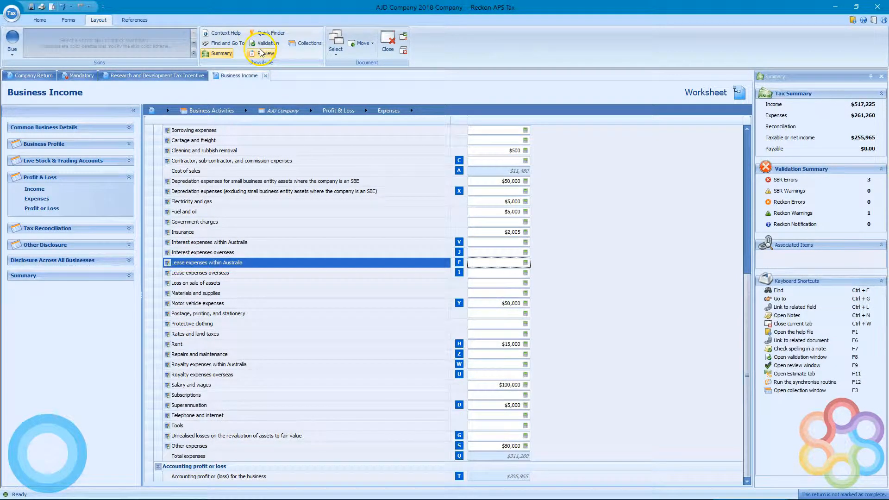
- Show the return summary comparing this year with last year and follow its Total expenses line to the company return
{"action": "left_click", "coordinate": [263, 54]}
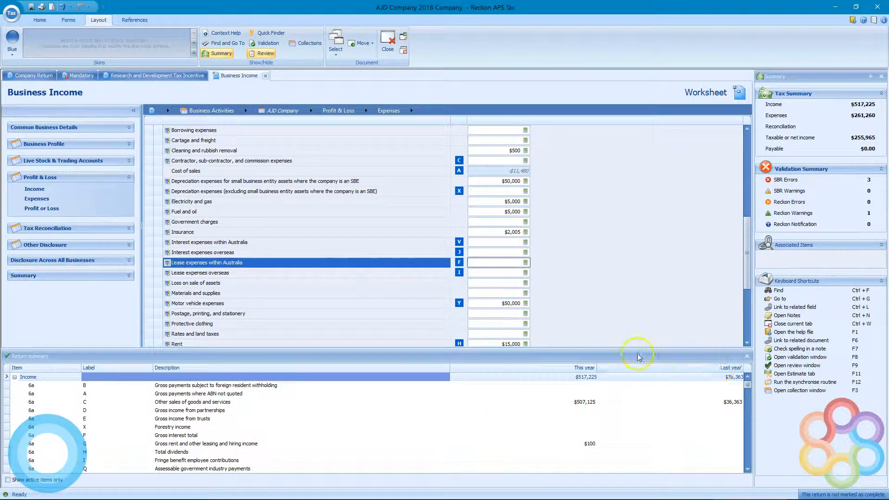
{"action": "left_click", "coordinate": [746, 469]}
{"action": "scroll", "coordinate": [746, 471], "scroll_direction": "down", "scroll_amount": 3}
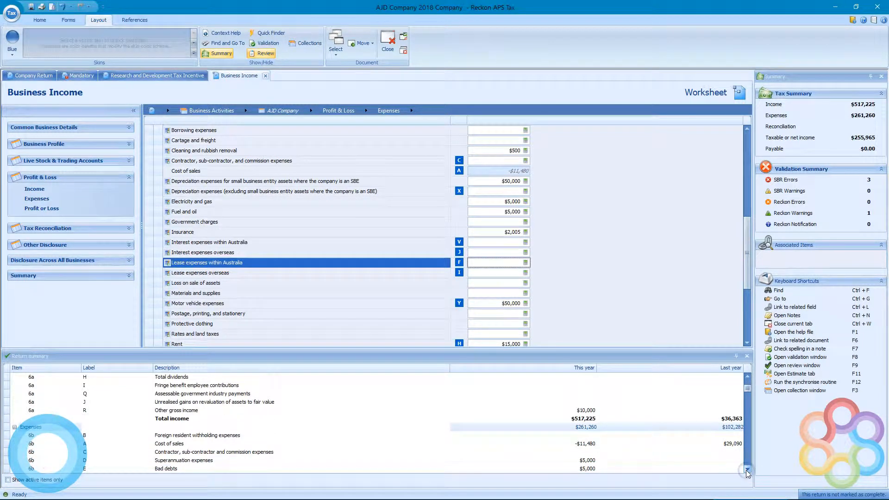
{"action": "scroll", "coordinate": [745, 471], "scroll_direction": "down", "scroll_amount": 4}
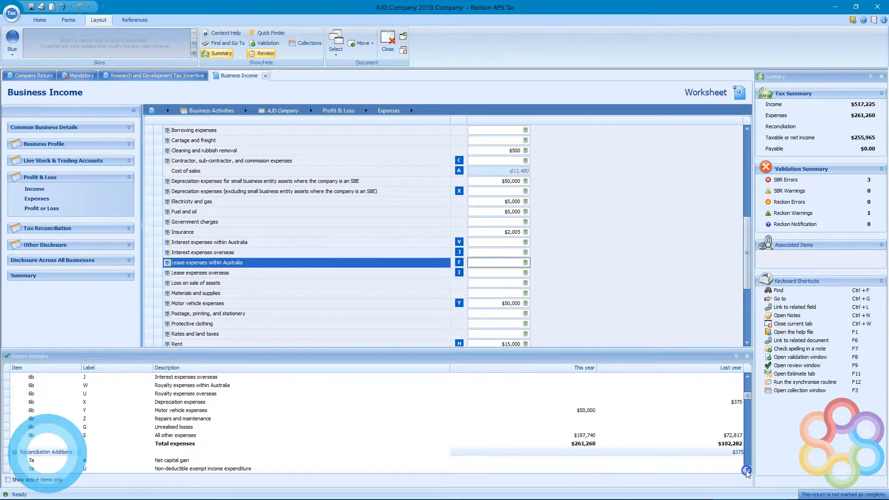
{"action": "left_click", "coordinate": [580, 391]}
{"action": "left_click", "coordinate": [580, 386]}
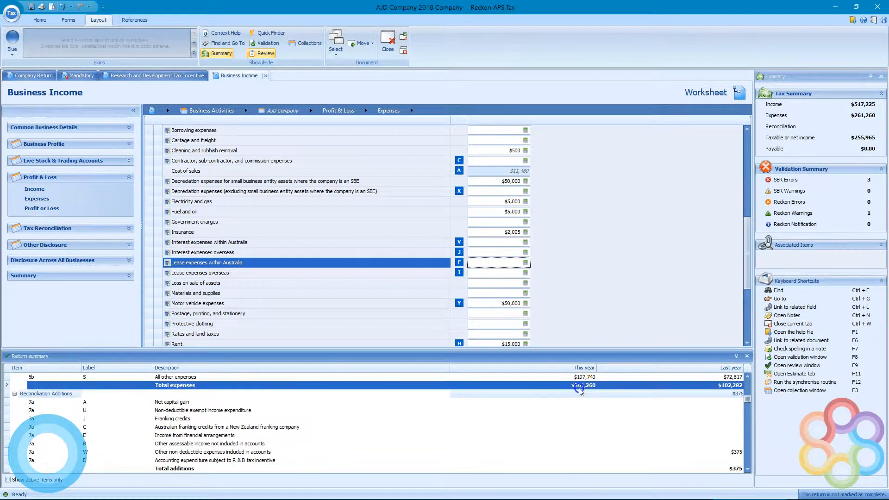
{"action": "double_click", "coordinate": [157, 388]}
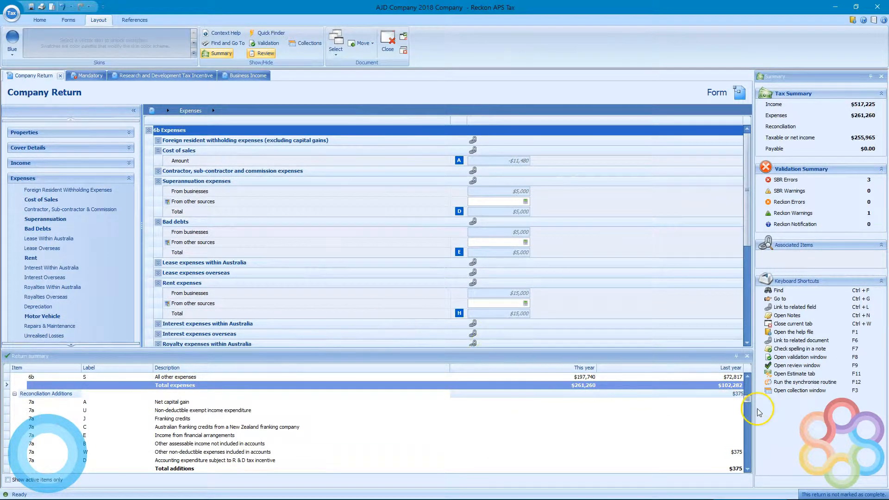
- Review the rest of the return summary and follow the item 8 Total liabilities line to its field in the return
{"action": "scroll", "coordinate": [751, 452], "scroll_direction": "down", "scroll_amount": 10}
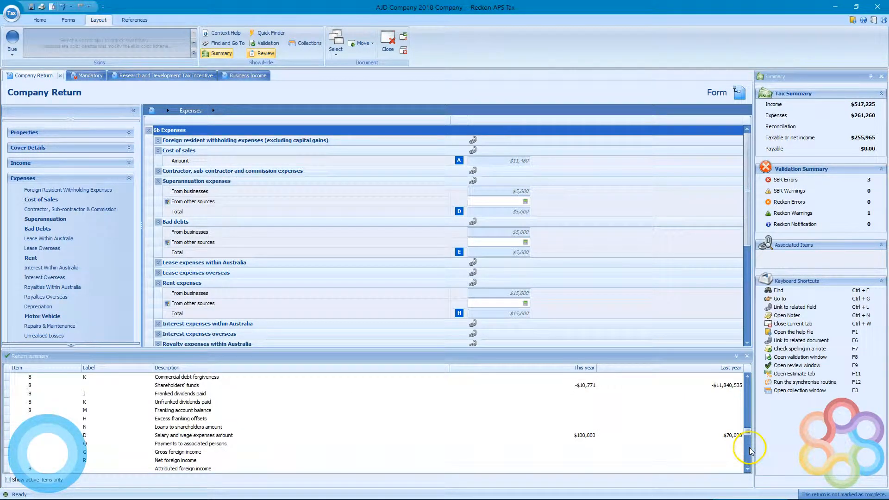
{"action": "scroll", "coordinate": [747, 470], "scroll_direction": "down", "scroll_amount": 6}
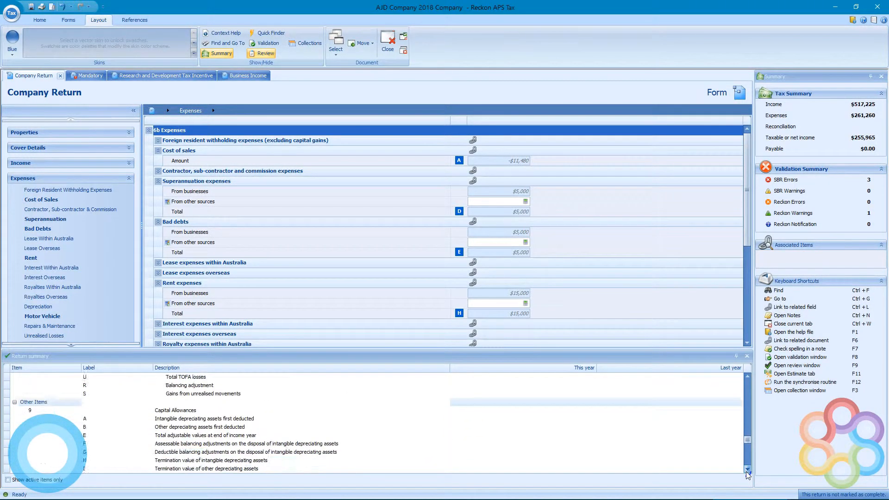
{"action": "scroll", "coordinate": [745, 471], "scroll_direction": "down", "scroll_amount": 12}
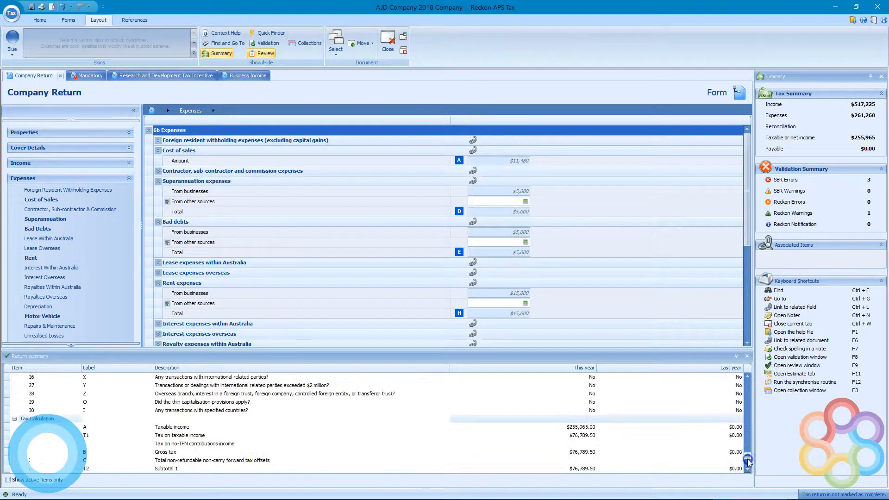
{"action": "left_click_drag", "start_coordinate": [747, 455], "coordinate": [750, 428]}
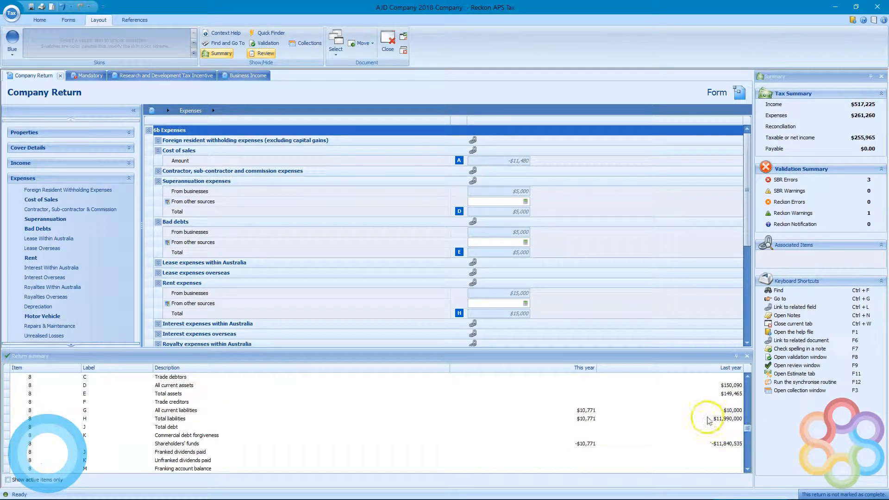
{"action": "double_click", "coordinate": [588, 418]}
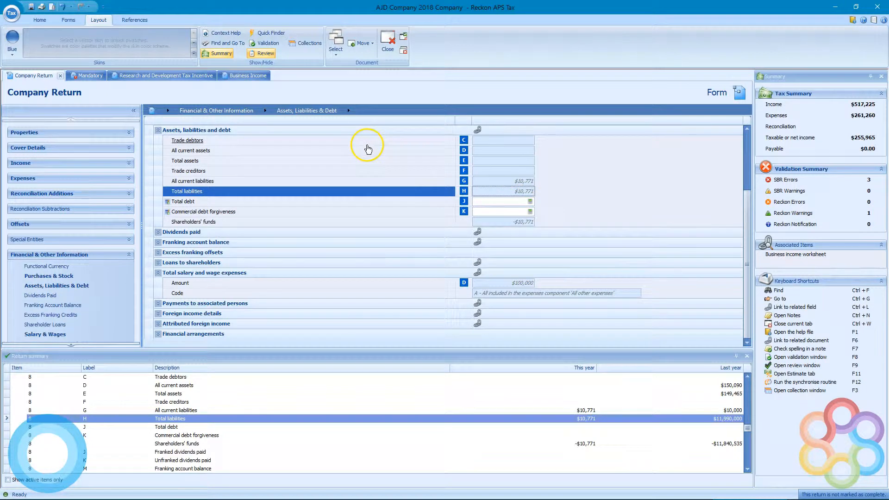
- Open the save options for the company return
{"action": "left_click", "coordinate": [39, 21]}
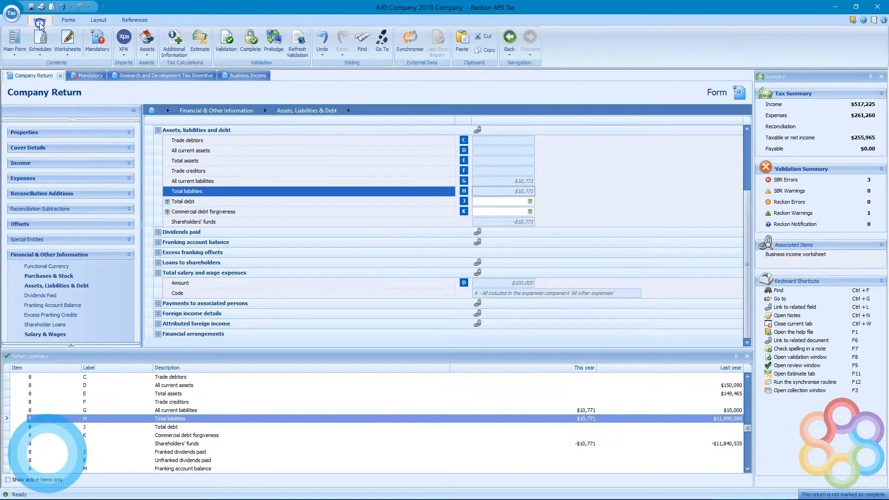
{"action": "left_click", "coordinate": [12, 13]}
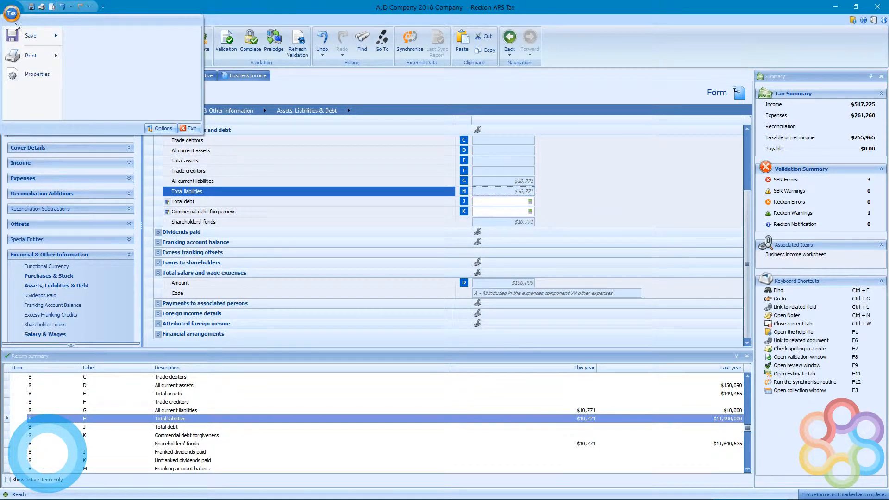
{"action": "left_click", "coordinate": [42, 41]}
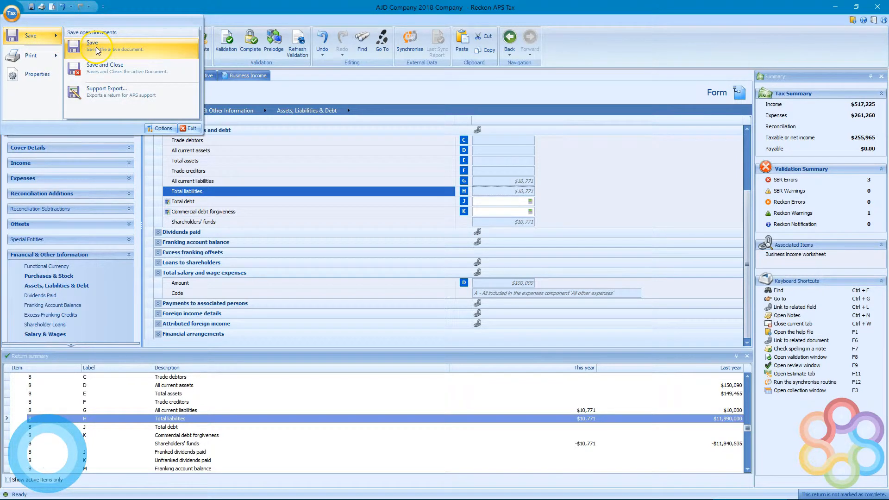